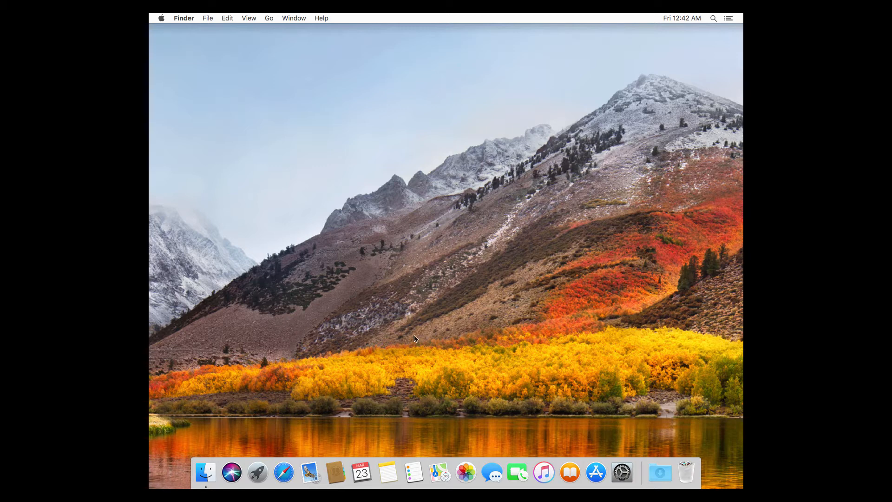
# Step: Open Safari and load the CRAN site at cloud.r-project.org
pyautogui.click(282, 473)
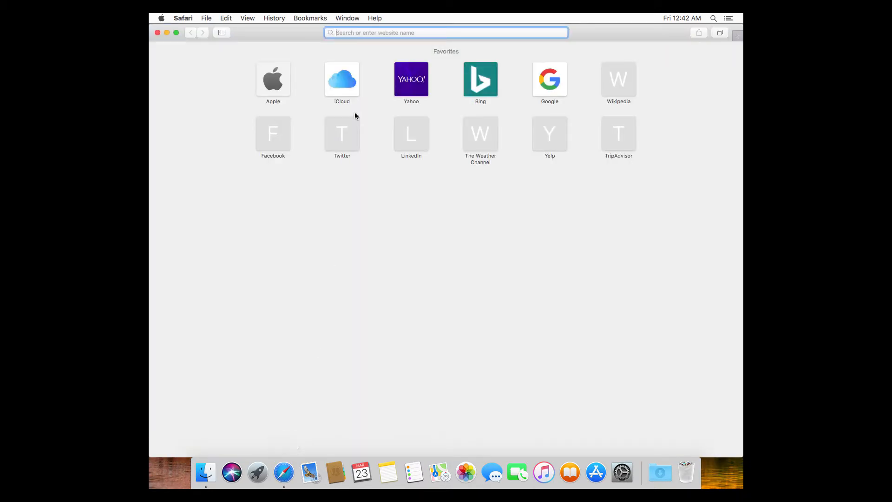
pyautogui.write('c')
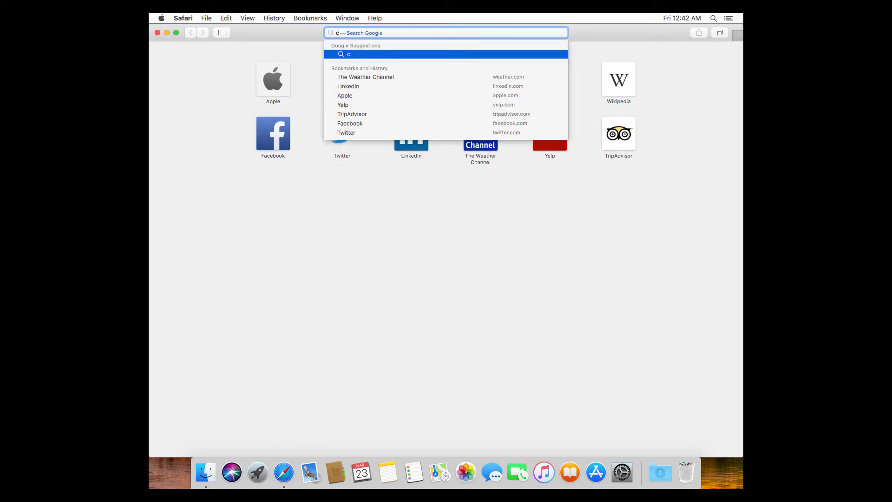
pyautogui.write('loud.')
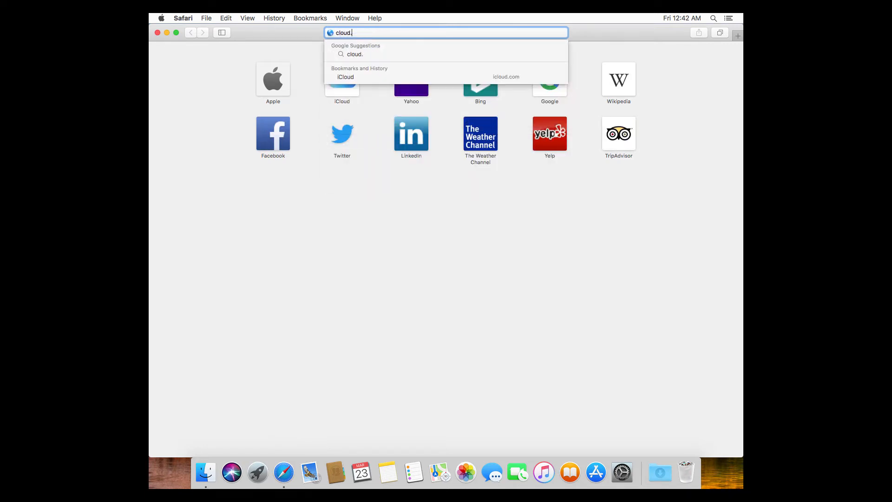
pyautogui.write('r-p')
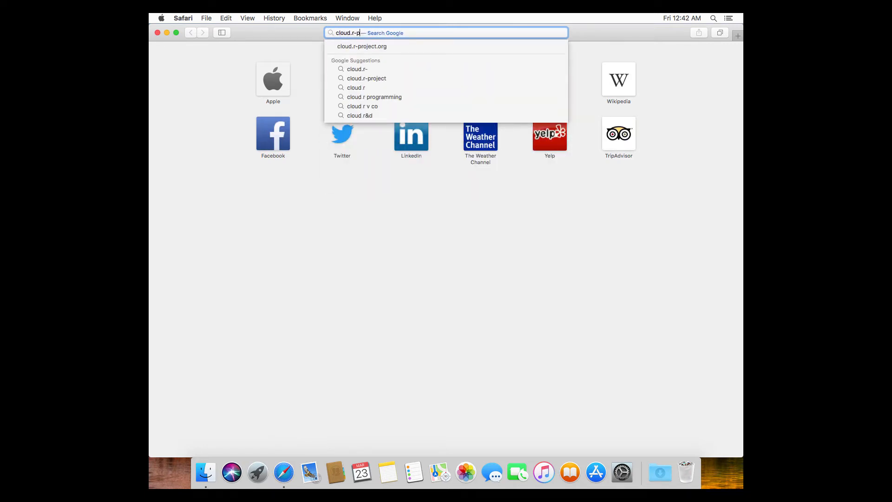
pyautogui.write('rojec')
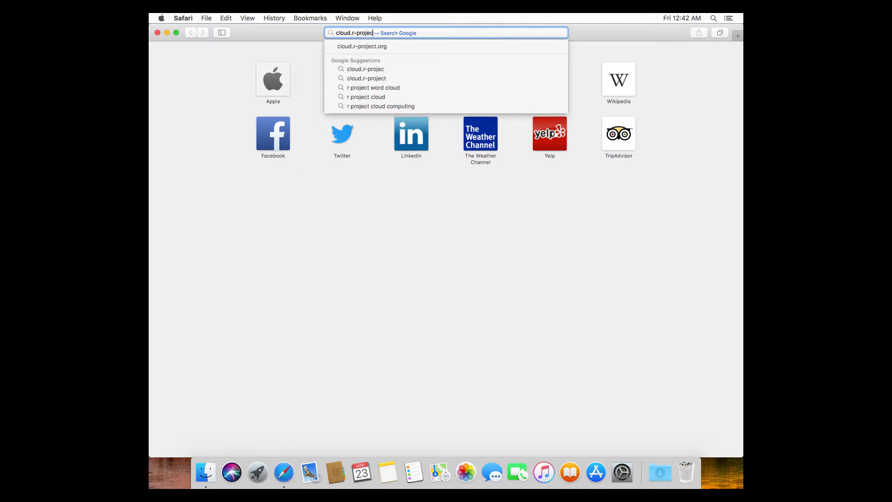
pyautogui.write('t.org')
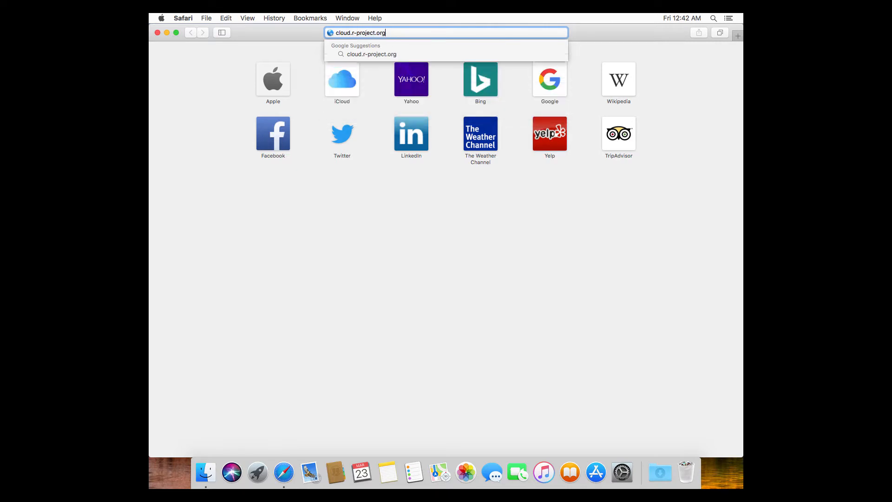
pyautogui.press('Return')
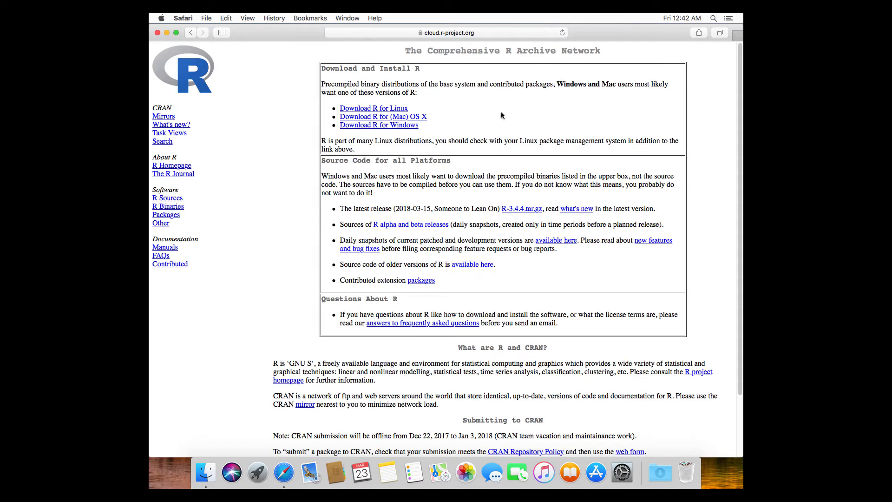
# Step: Download R-3.4.4.pkg from the R for (Mac) OS X page and open the downloaded package
pyautogui.click(415, 117)
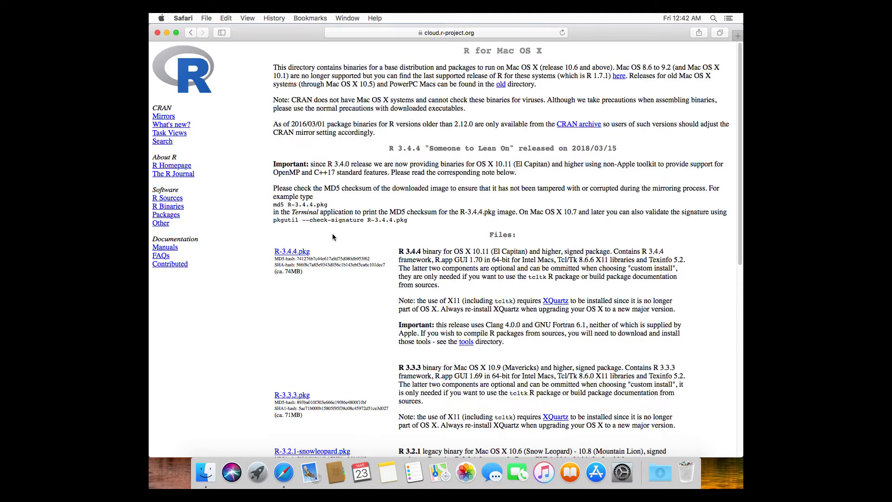
pyautogui.click(296, 252)
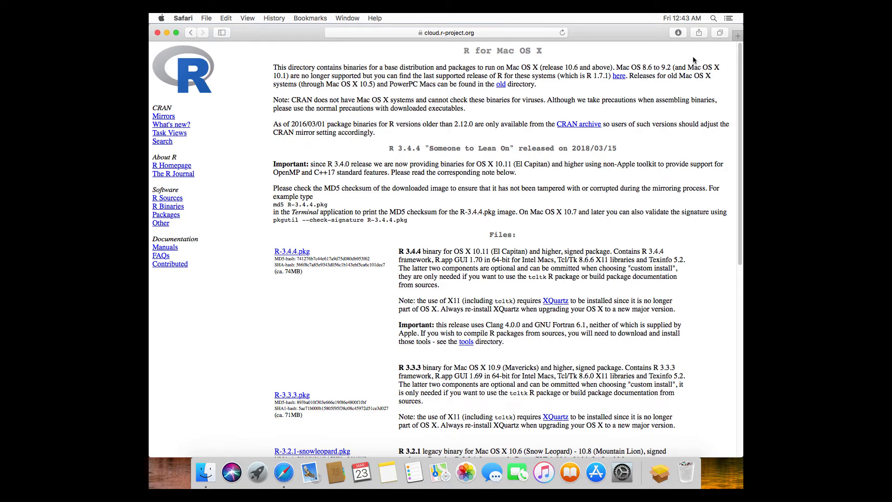
pyautogui.click(677, 32)
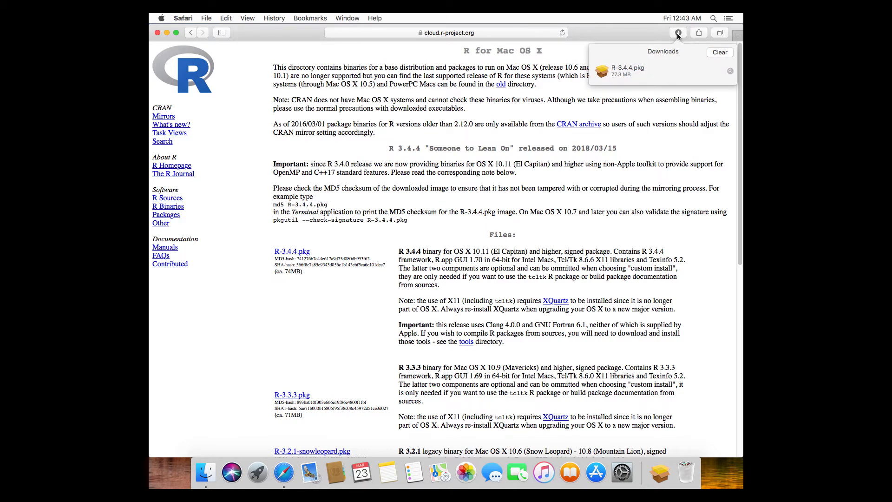
pyautogui.doubleClick(608, 70)
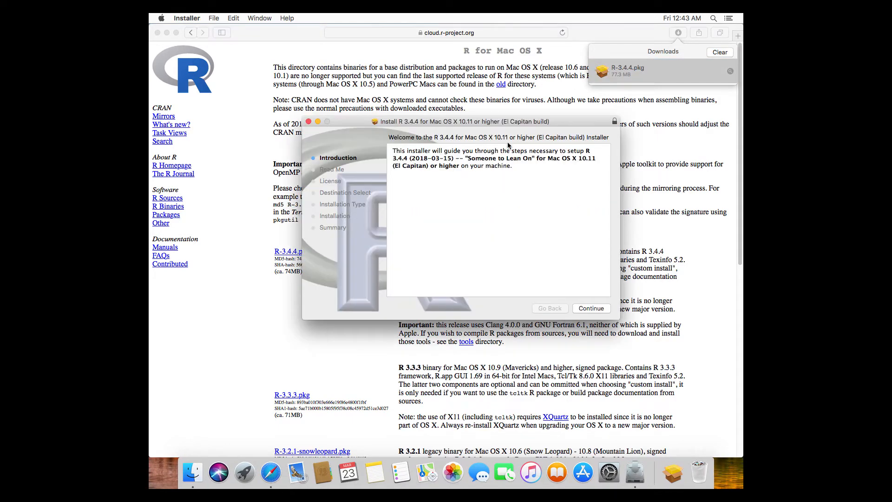
# Step: Go through the R 3.4.4 installer, agree to the software license, and start the standard installation
pyautogui.click(590, 308)
pyautogui.click(590, 309)
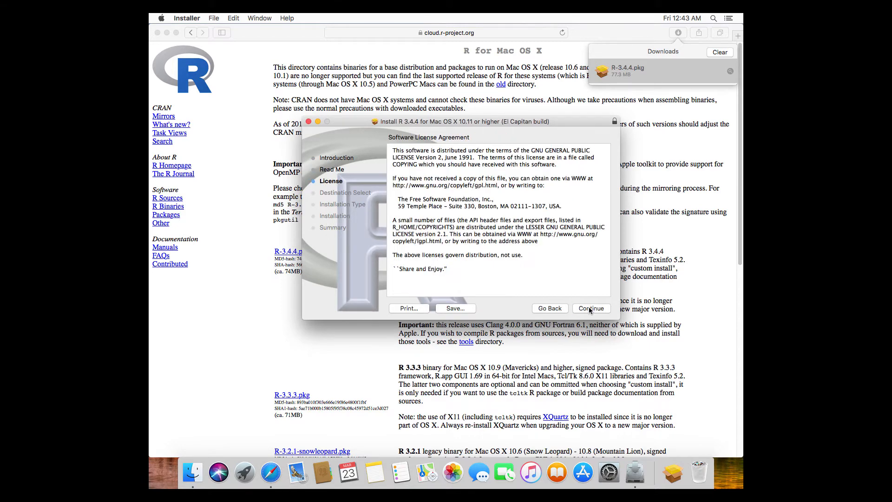
pyautogui.click(590, 308)
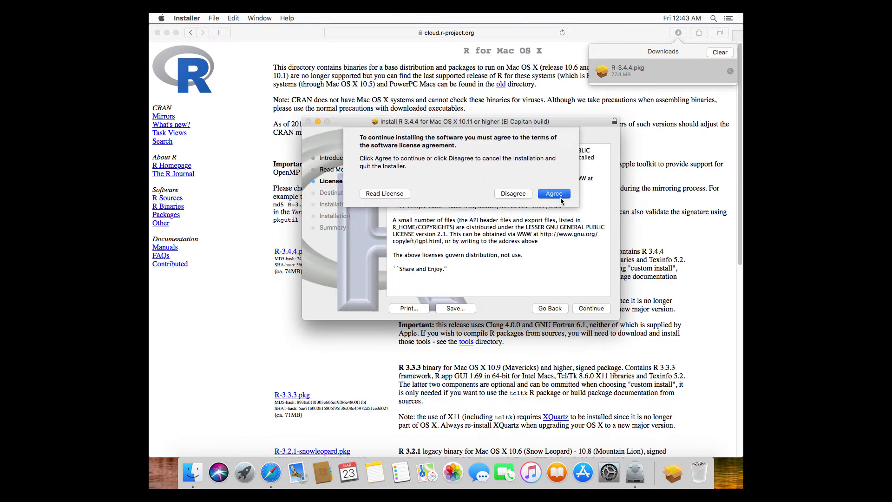
pyautogui.click(554, 194)
pyautogui.click(595, 309)
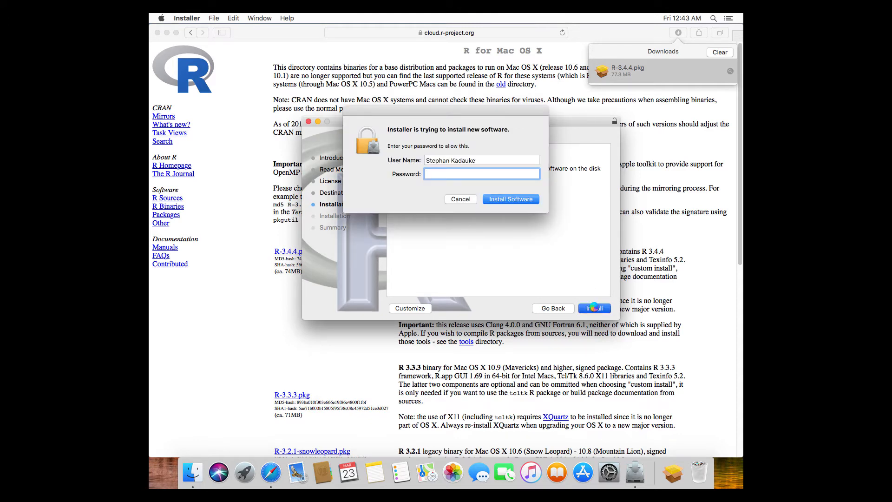
# Step: Authorize the R installation with the account password, and move the finished installer to the Trash
pyautogui.write('•••••••••••')
pyautogui.press('Return')
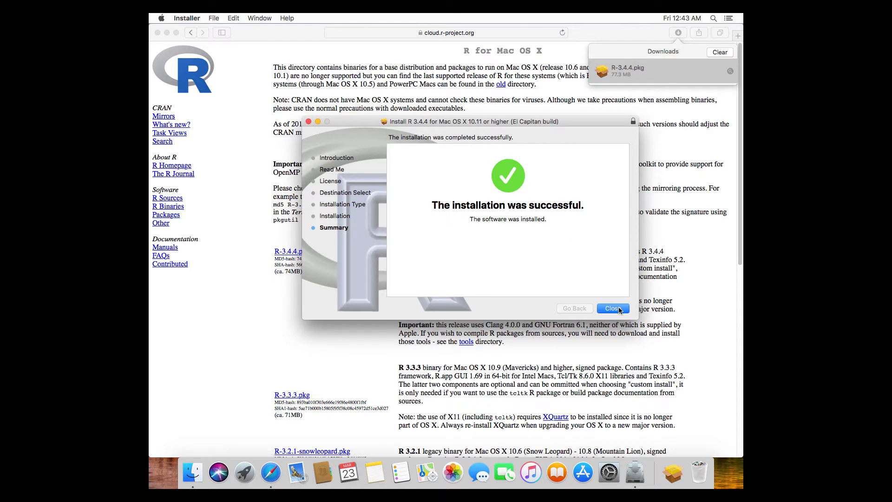
pyautogui.click(613, 309)
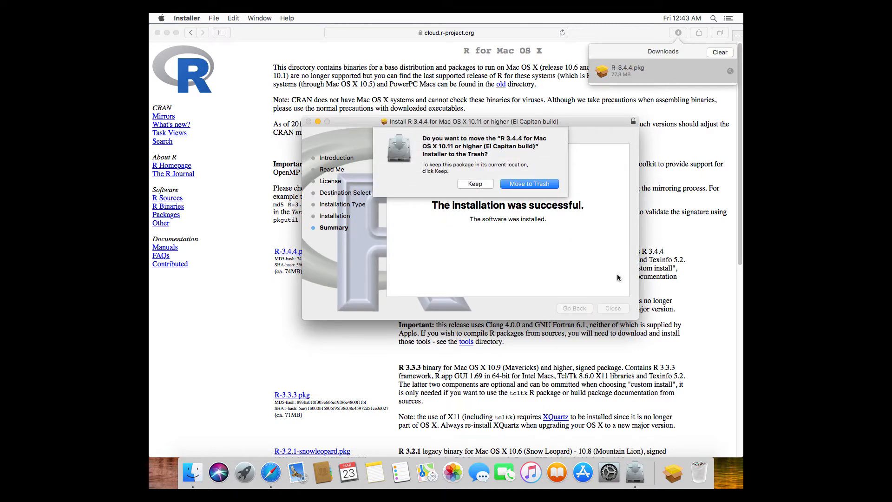
pyautogui.click(529, 184)
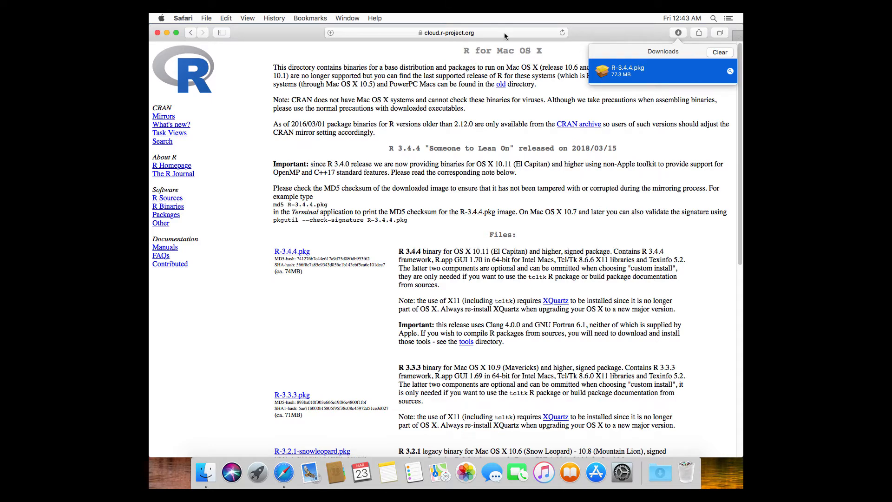
pyautogui.click(460, 32)
pyautogui.write('www.')
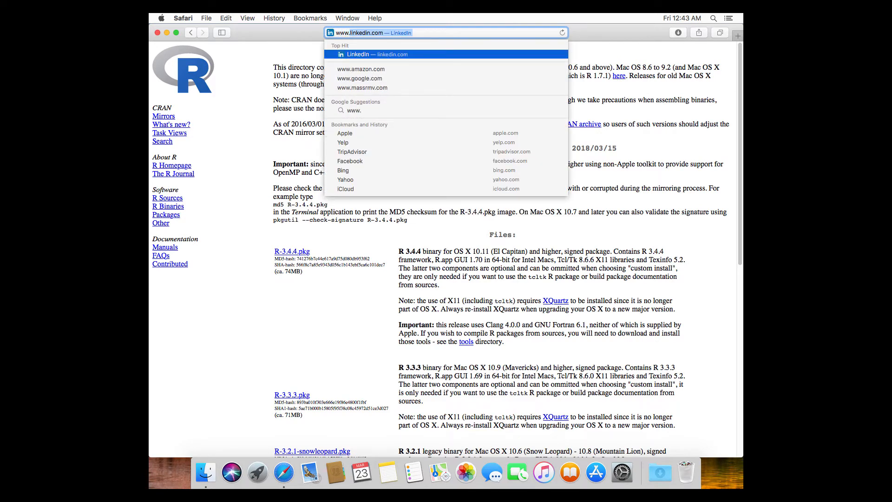
pyautogui.write('rst')
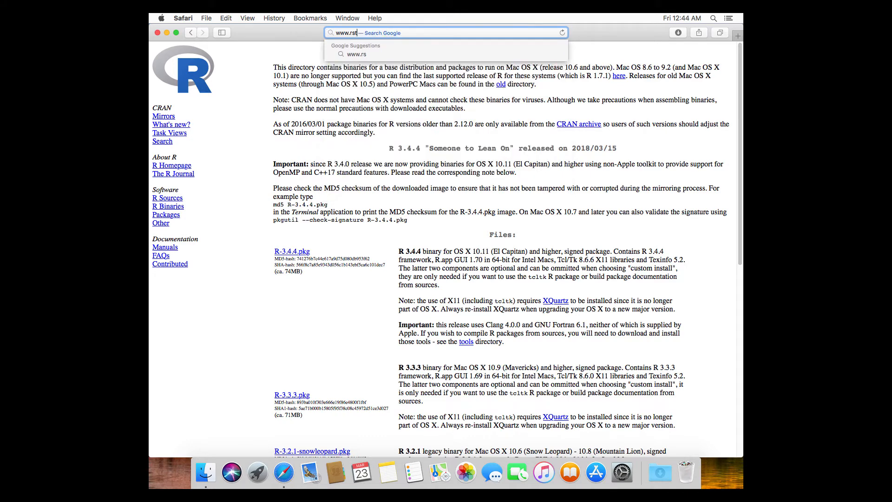
pyautogui.write('udio.')
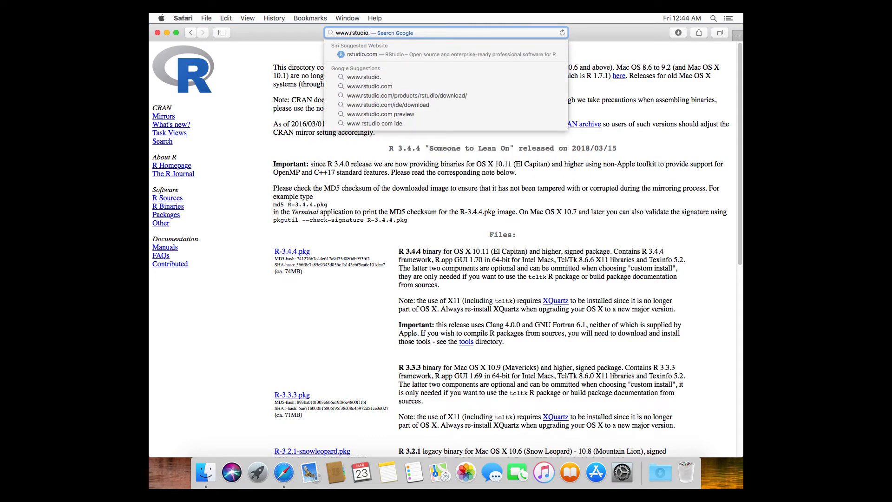
pyautogui.write('com/')
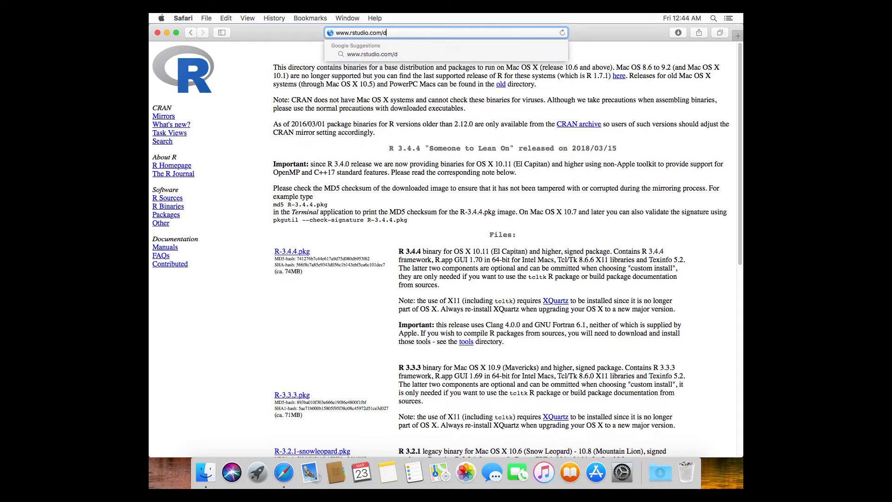
pyautogui.write('download')
pyautogui.press('Return')
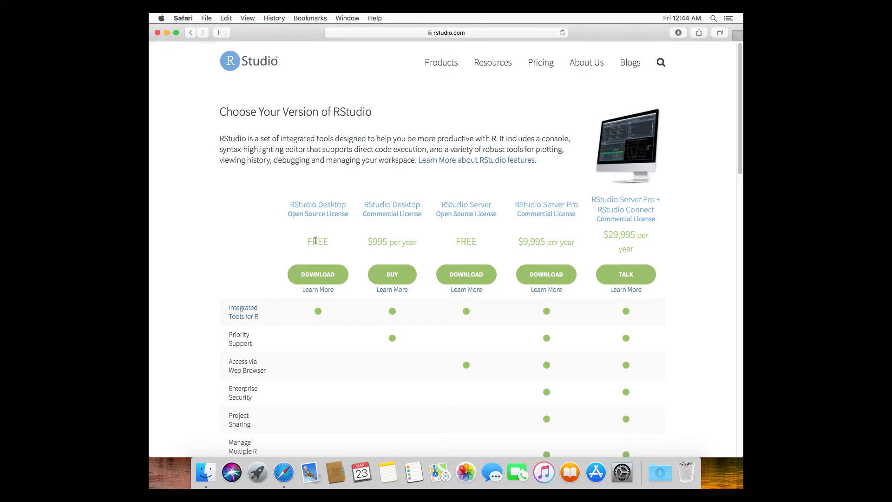
# Step: Download the free RStudio Desktop 1.1.442 installer for Mac OS X 10.6+ (64-bit) and open its disk image
pyautogui.click(318, 268)
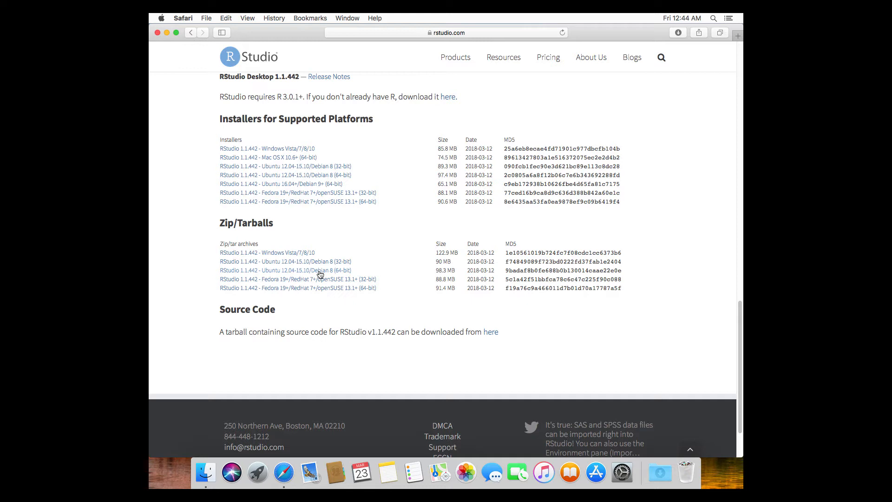
pyautogui.click(287, 159)
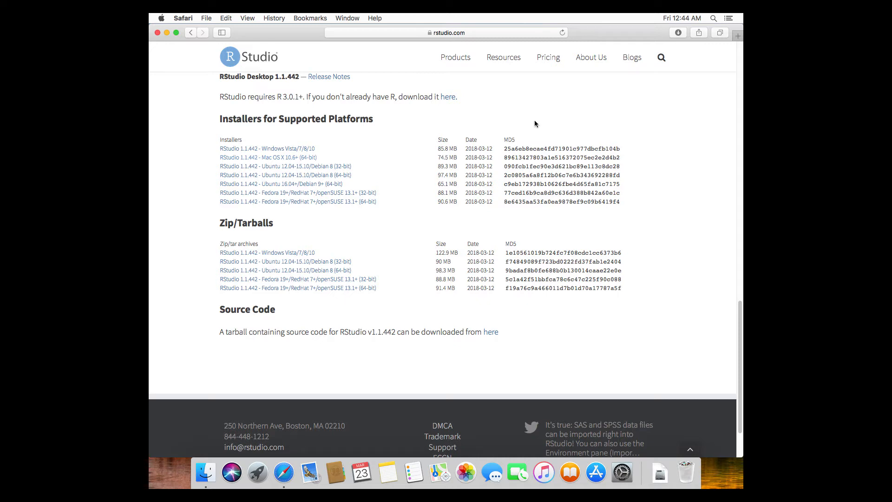
pyautogui.click(678, 33)
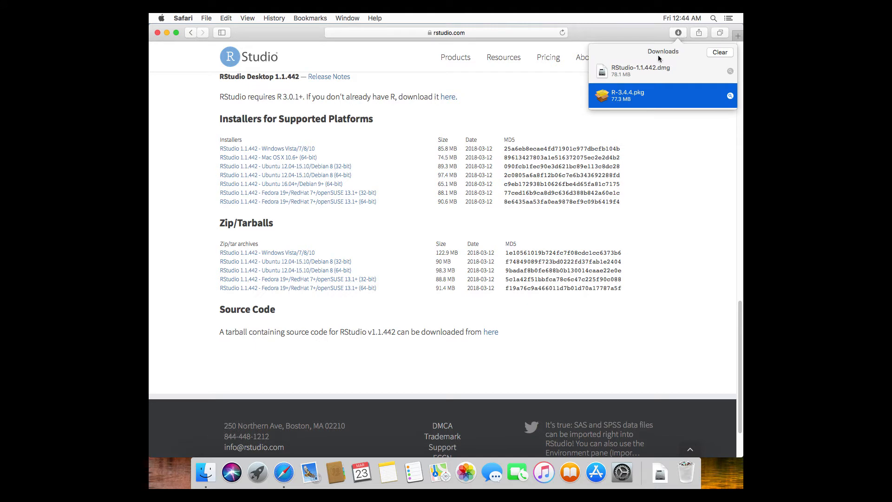
pyautogui.doubleClick(645, 68)
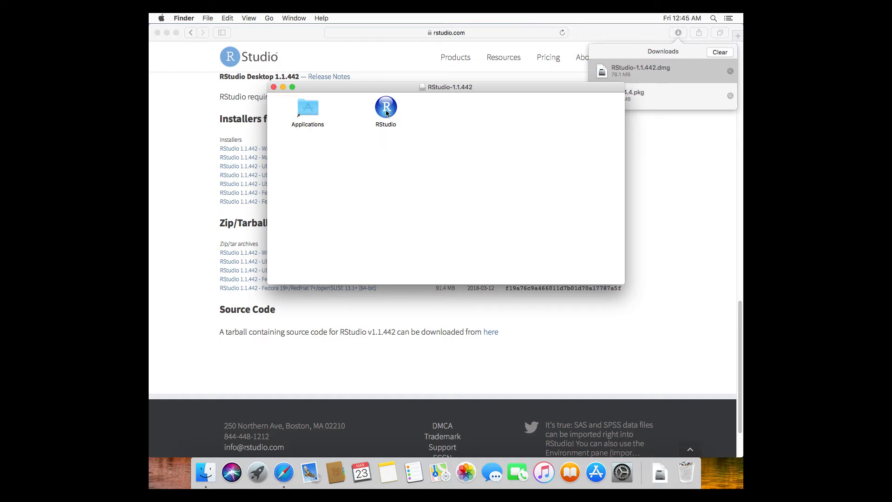
# Step: Copy RStudio into the Applications folder and locate both RStudio and R in that folder
pyautogui.moveTo(387, 112); pyautogui.dragTo(315, 118)
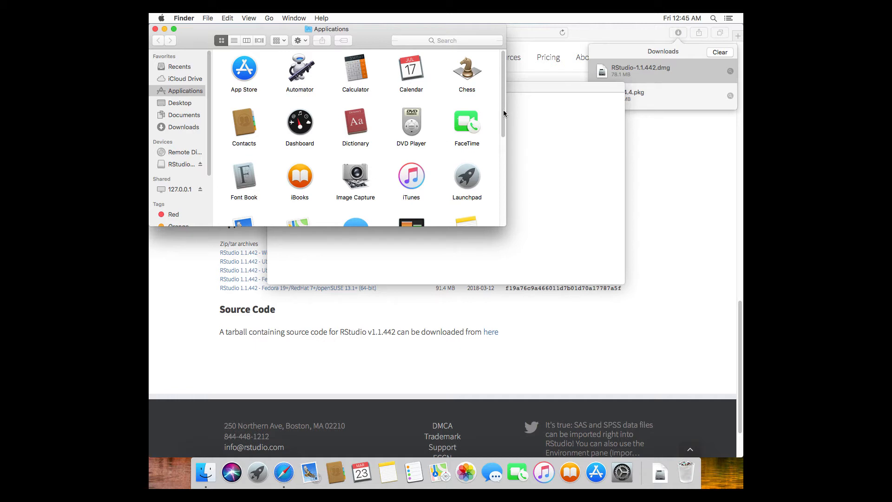
pyautogui.moveTo(502, 143); pyautogui.dragTo(503, 161)
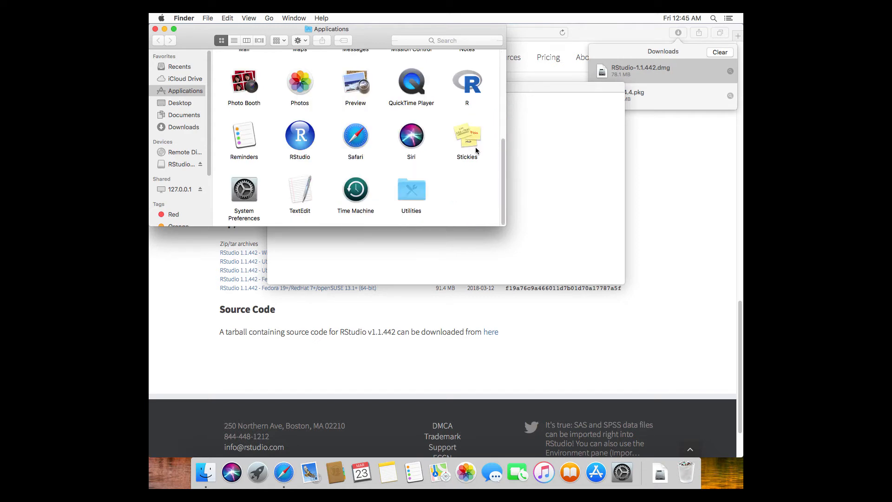
pyautogui.click(300, 134)
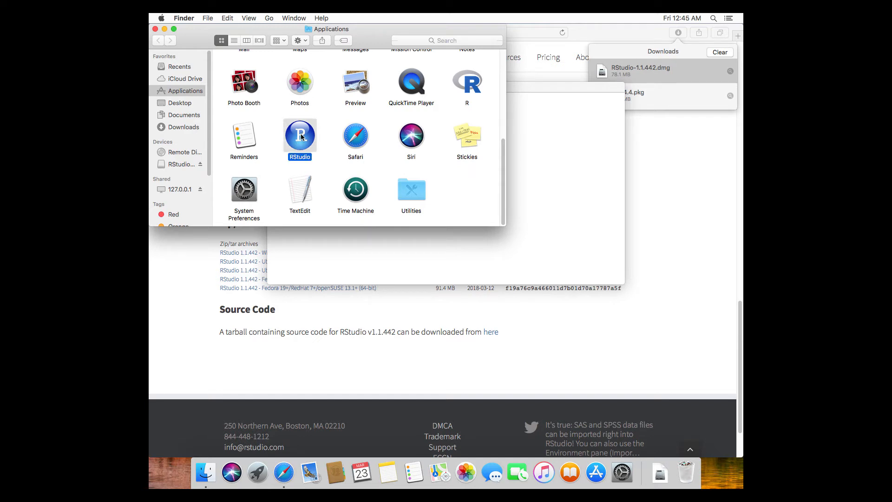
pyautogui.click(477, 85)
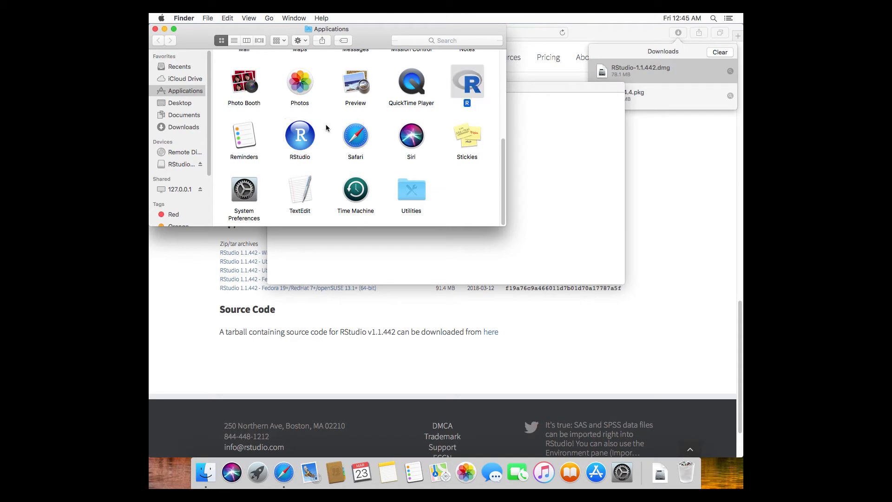
# Step: Add RStudio from the Applications folder to the Dock and launch it, allowing the downloaded application to open
pyautogui.click(304, 141)
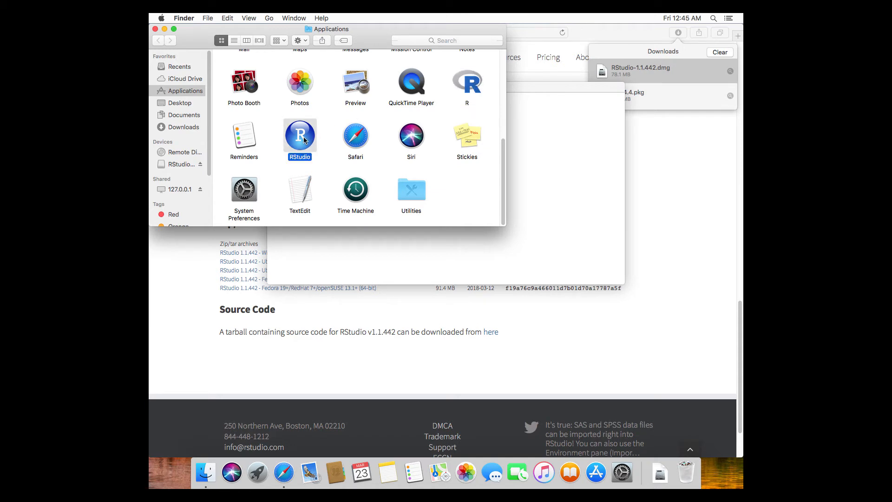
pyautogui.moveTo(304, 140); pyautogui.dragTo(637, 471)
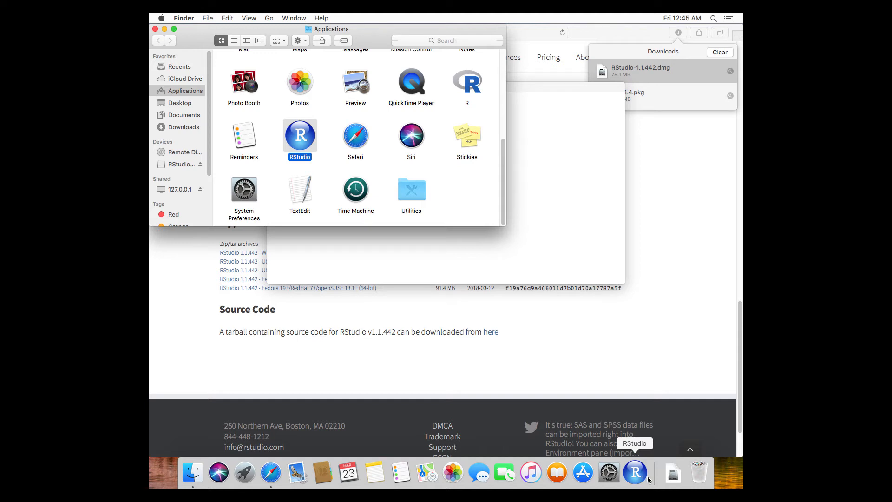
pyautogui.click(641, 473)
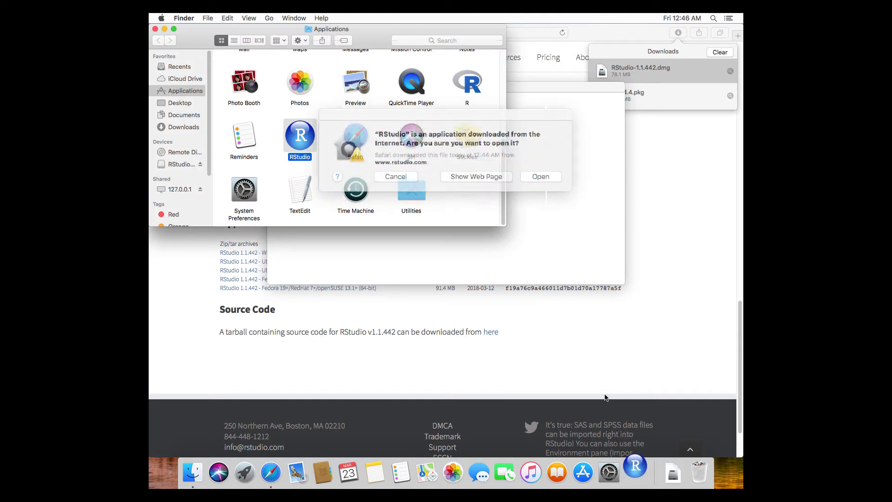
pyautogui.click(538, 173)
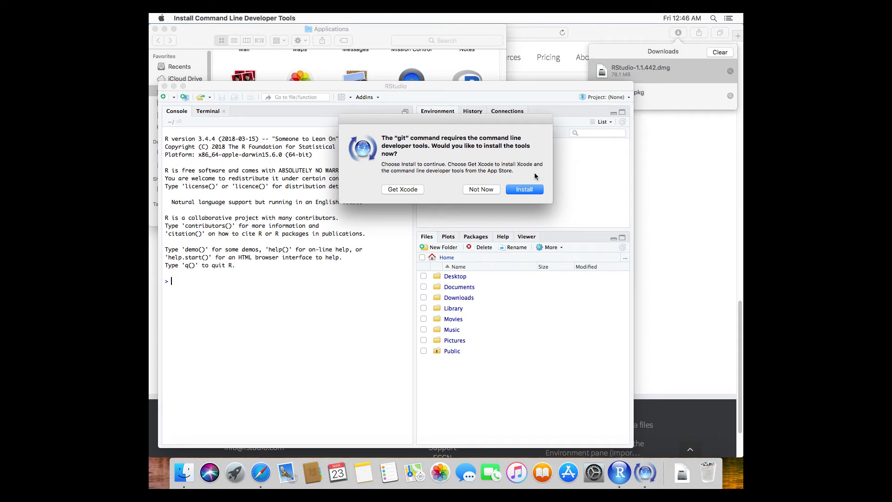
# Step: Install the command line developer tools, accepting the license agreement, and dismiss the installer once it finishes
pyautogui.click(530, 191)
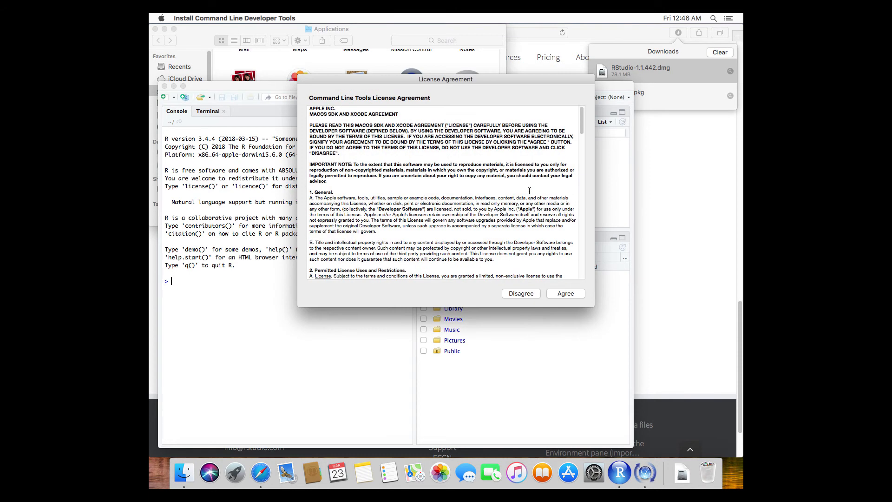
pyautogui.click(565, 292)
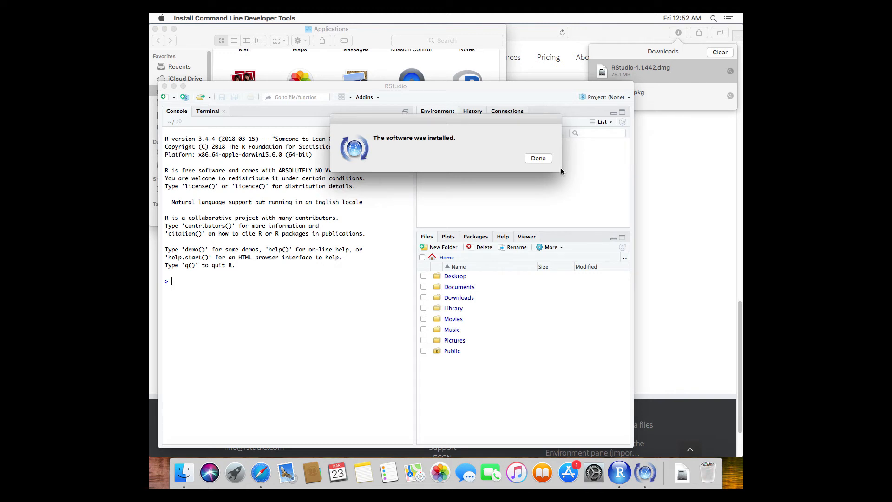
pyautogui.click(538, 158)
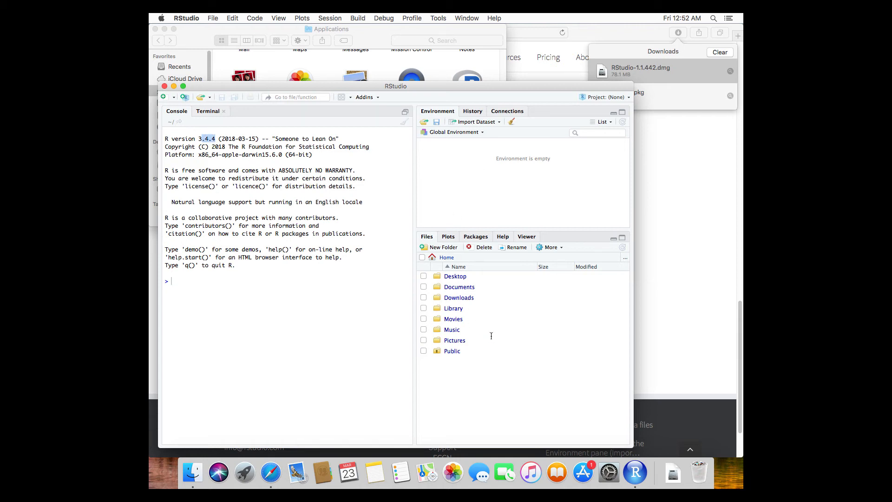
# Step: Create a new R Notebook and install the required packages it asks for
pyautogui.click(212, 18)
pyautogui.moveTo(232, 30)
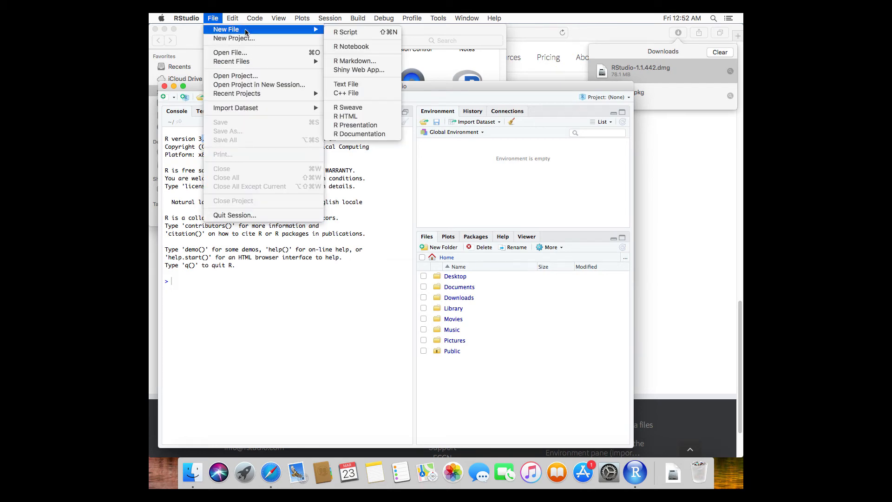
pyautogui.click(344, 46)
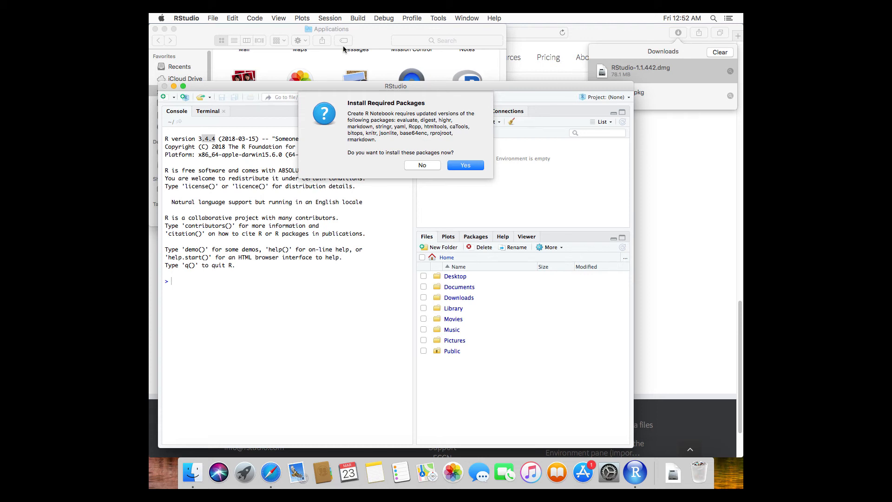
pyautogui.click(463, 165)
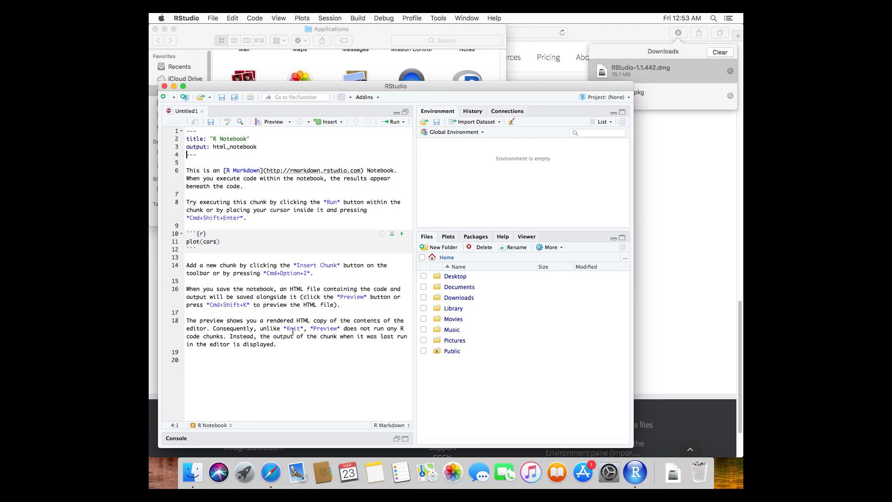
# Step: Restore the R console below the notebook and run install.packages("tidyverse") in it
pyautogui.click(180, 436)
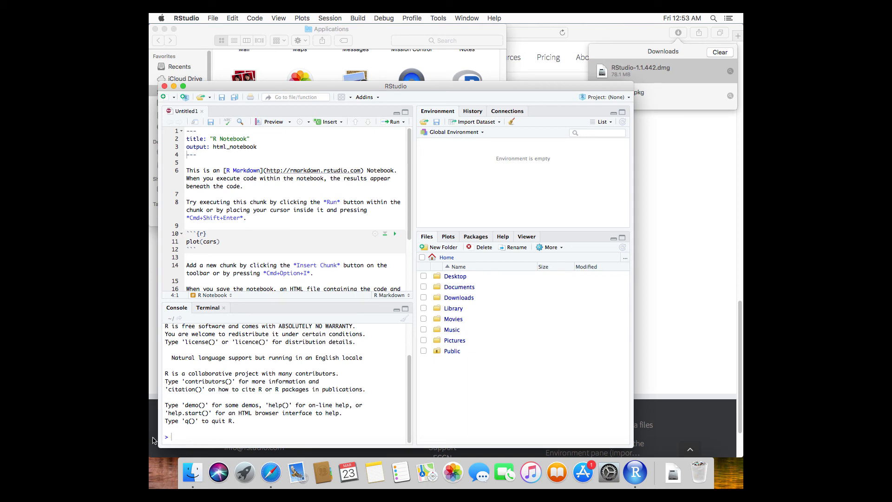
pyautogui.click(176, 436)
pyautogui.write('install')
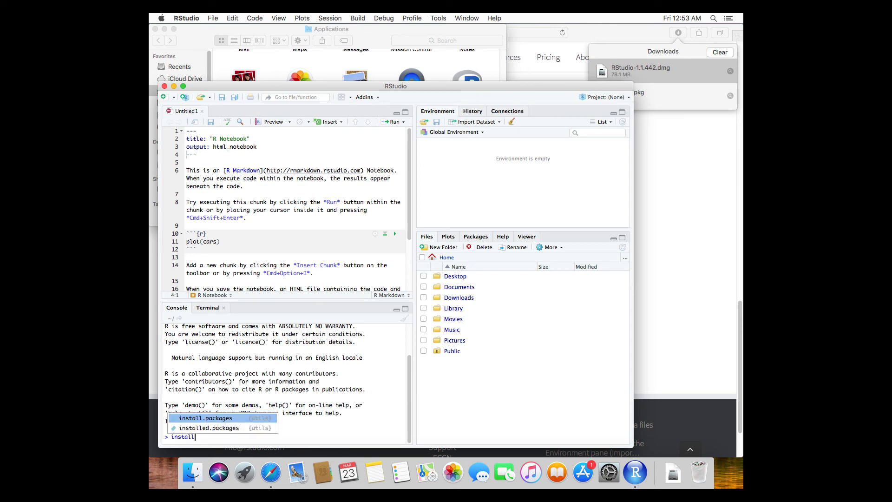
pyautogui.write('.packages')
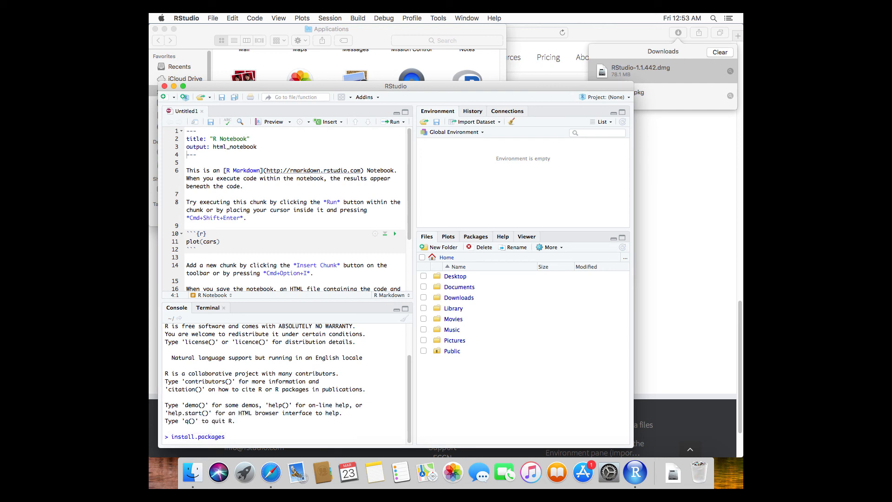
pyautogui.write('("')
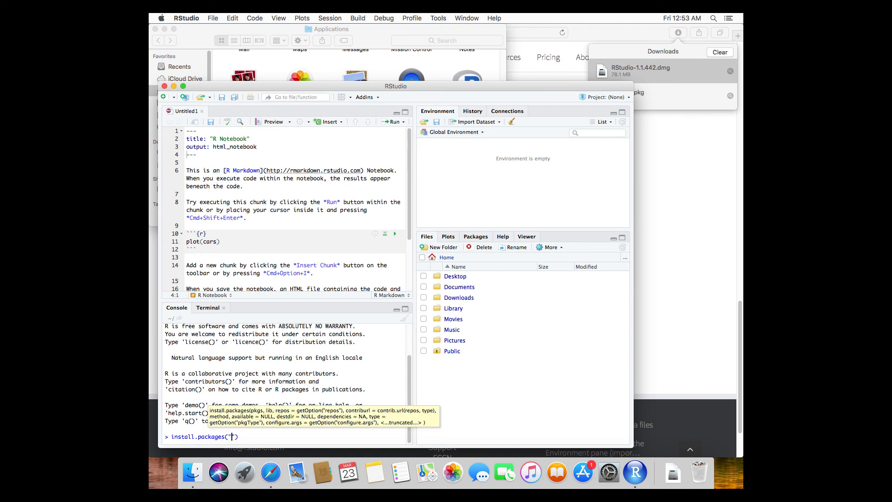
pyautogui.write('tidyverse')
pyautogui.press('Return')
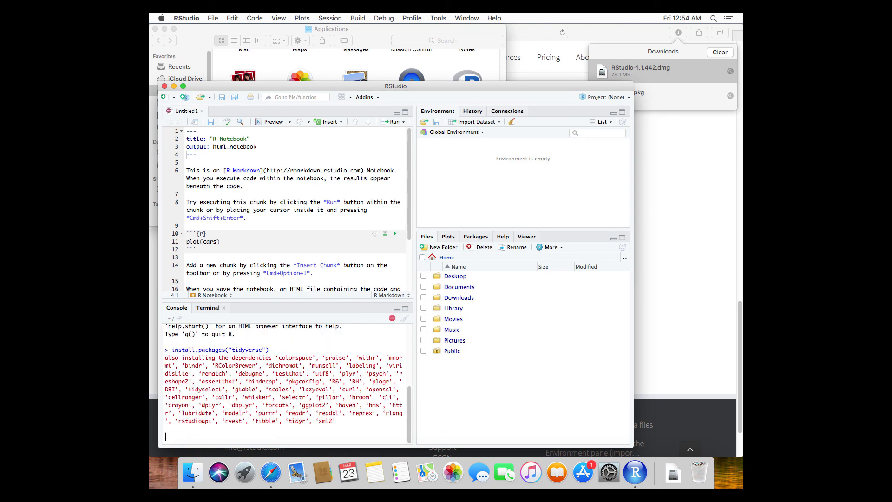